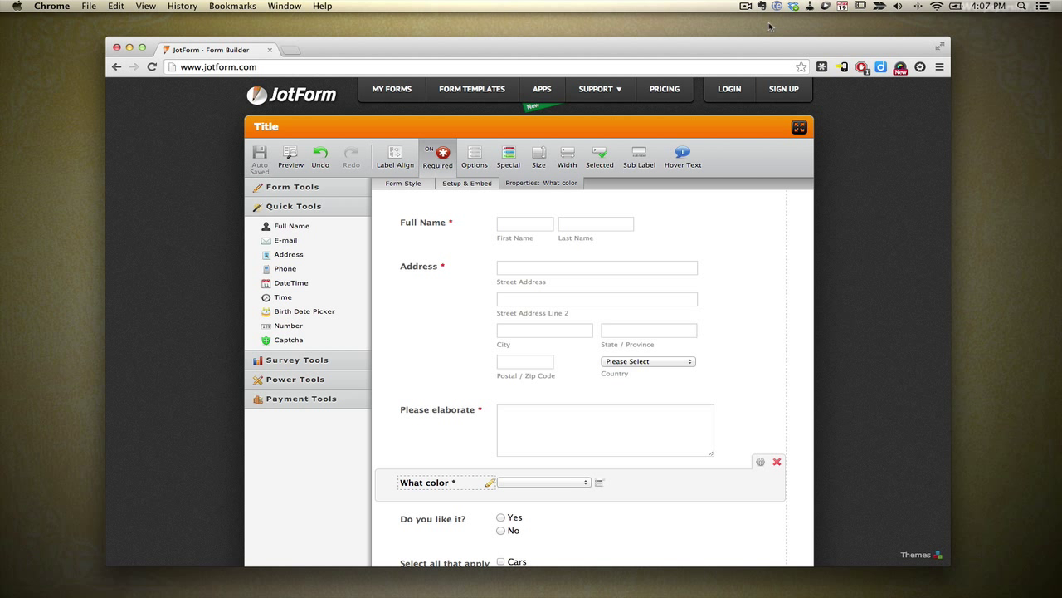
Try form-wide labels above their fields, then set them back to left-aligned
click(404, 183)
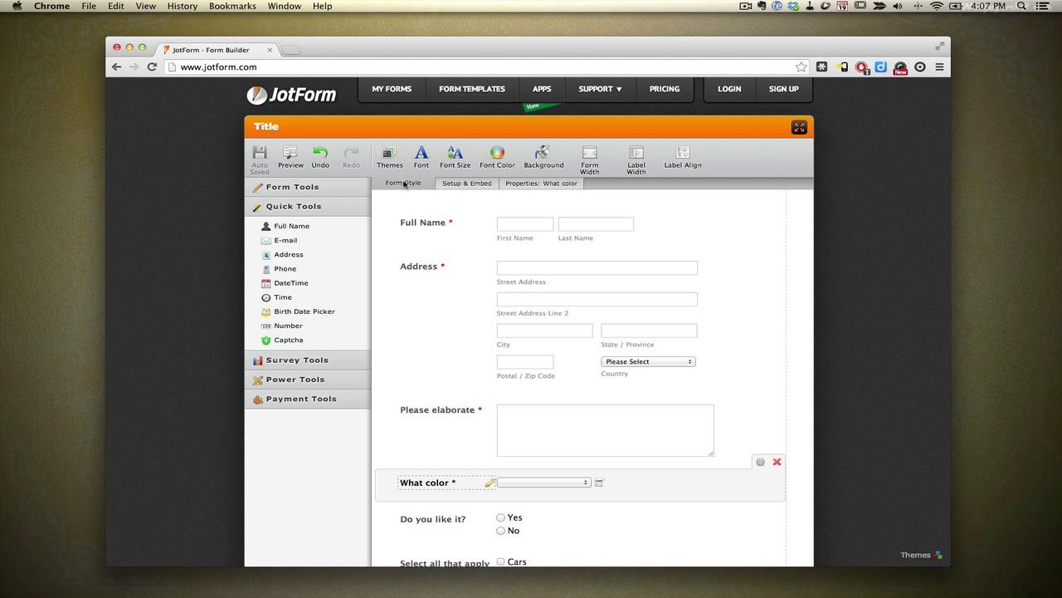
click(680, 155)
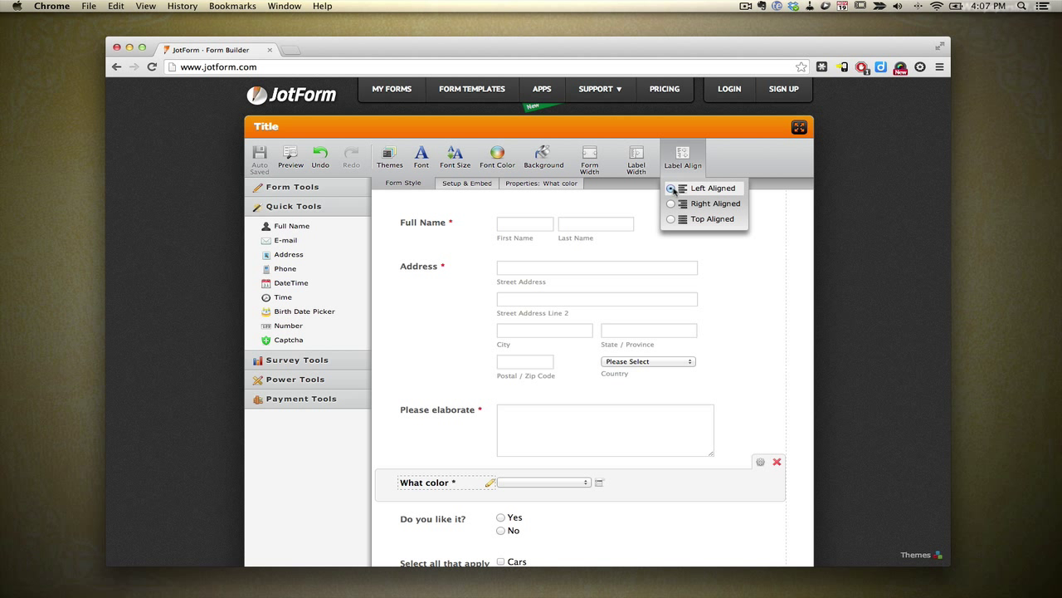
click(671, 220)
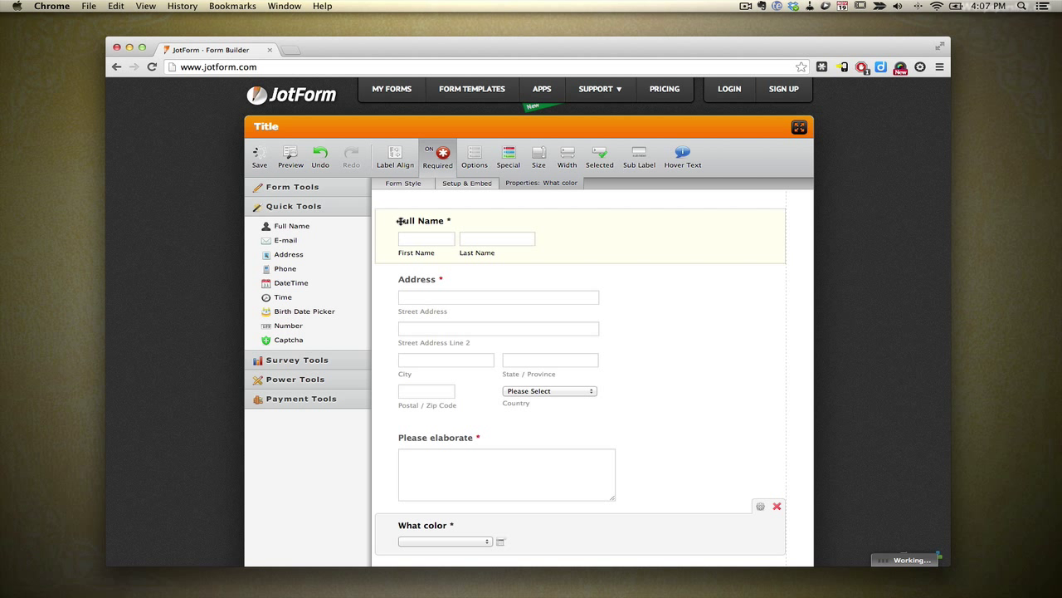
click(402, 166)
click(400, 153)
click(395, 183)
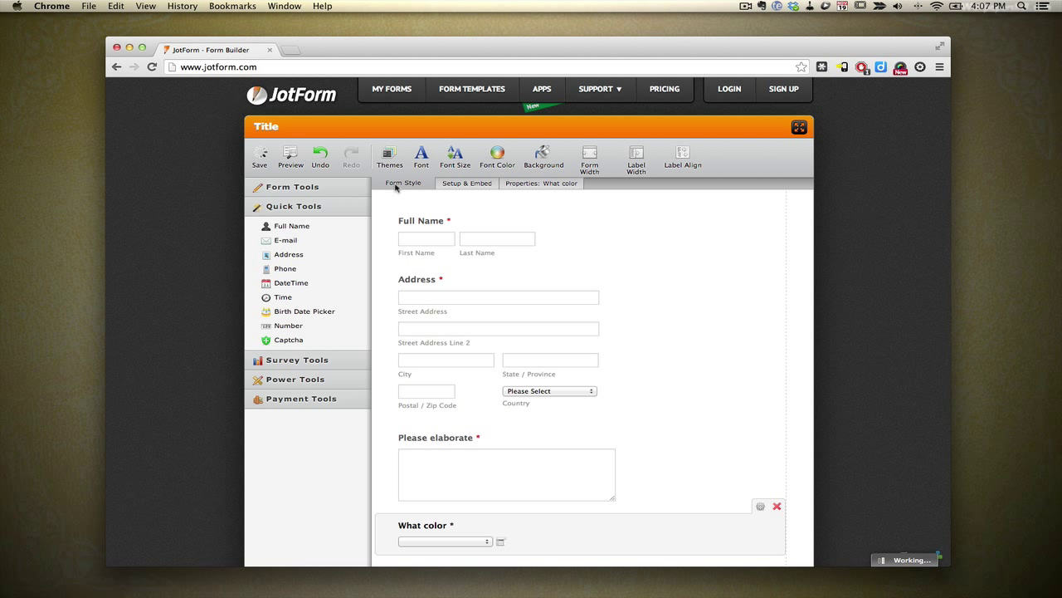
click(675, 159)
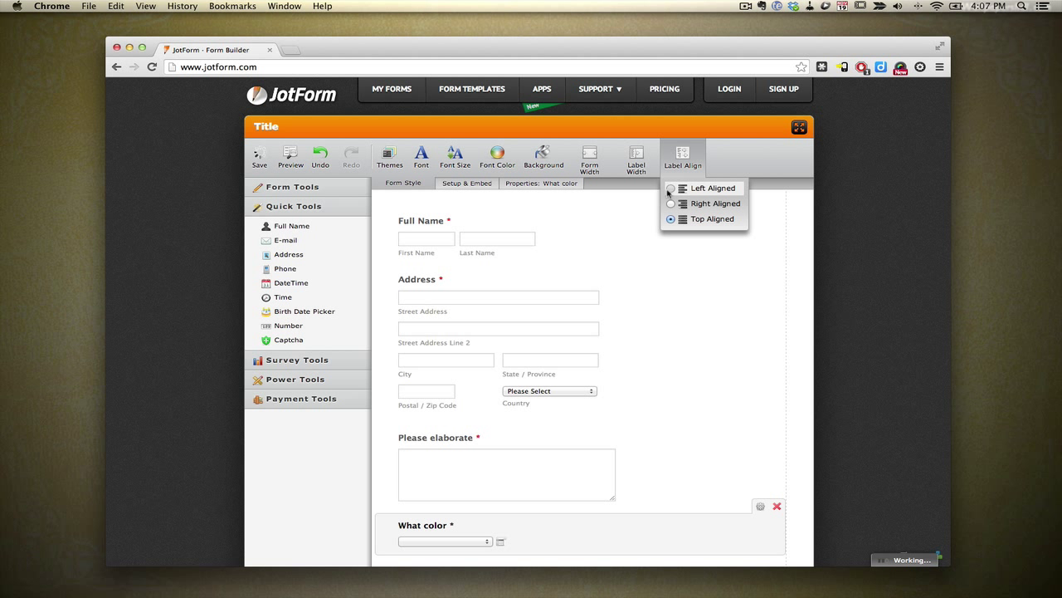
click(671, 188)
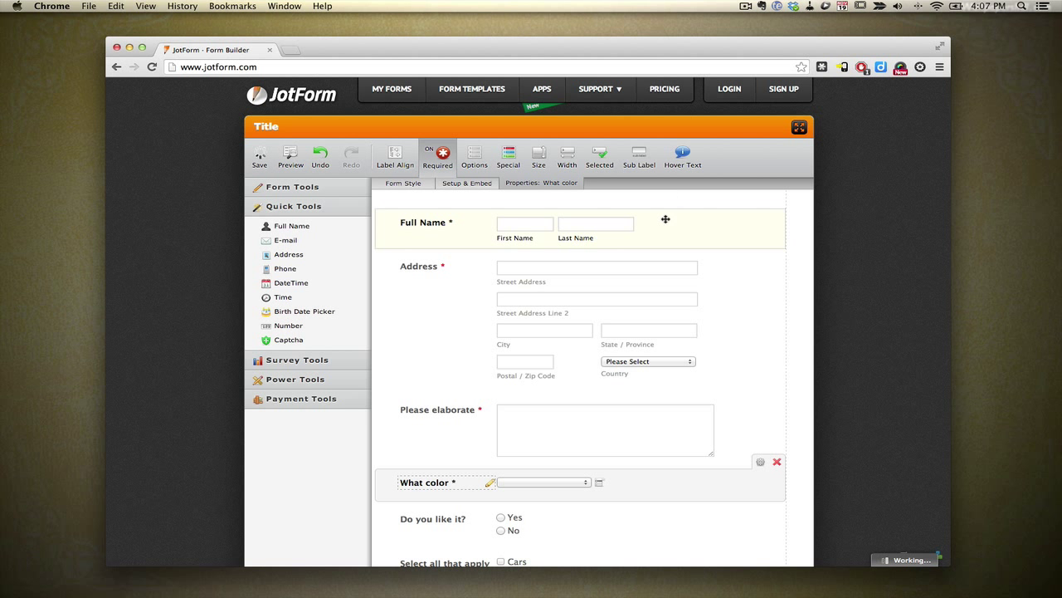
Give the Please elaborate field the sub label 'How much did you like it?'
click(664, 222)
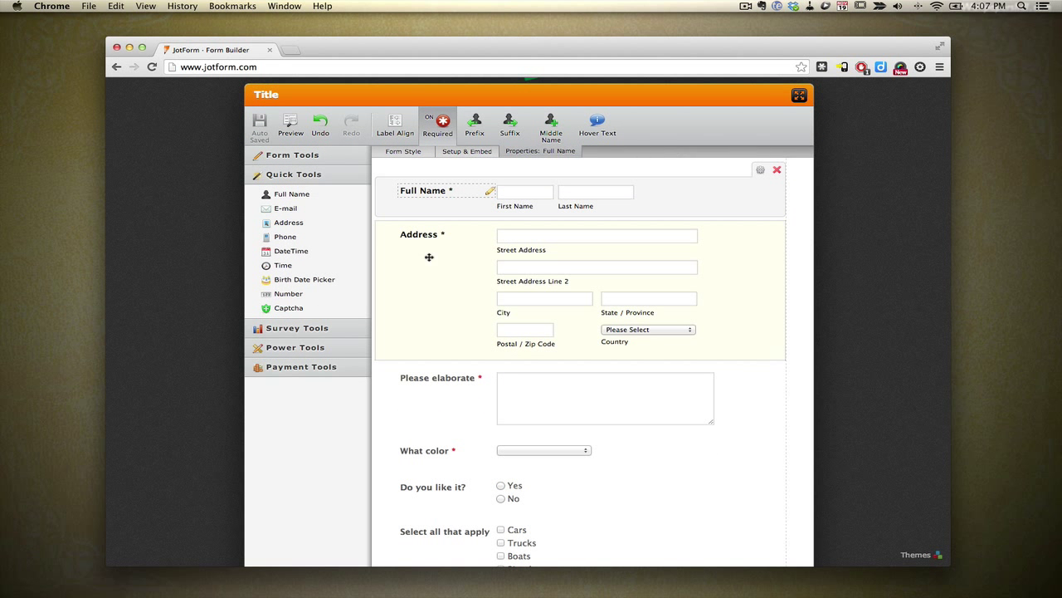
click(432, 401)
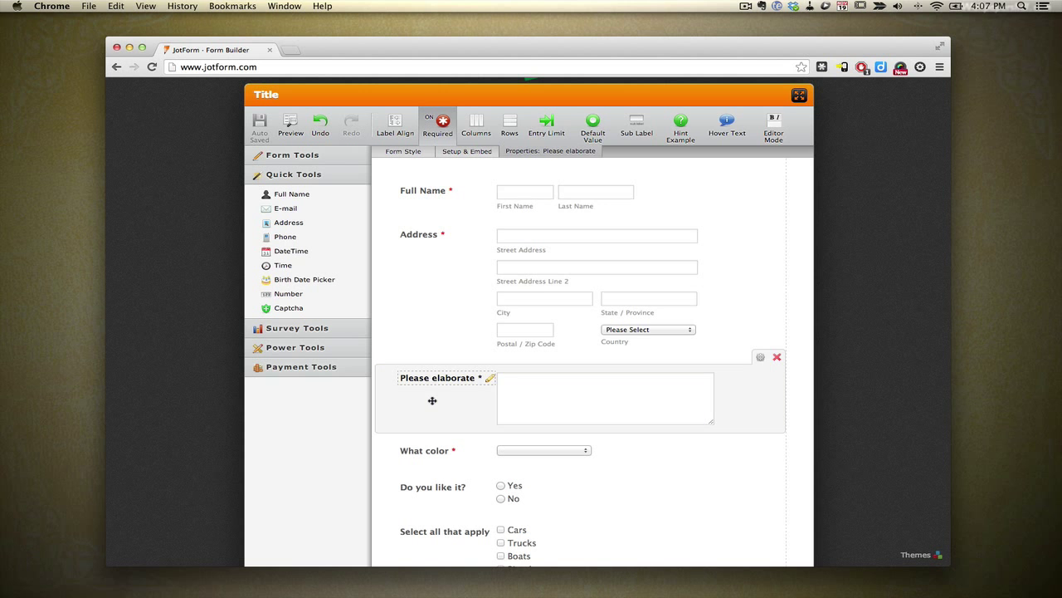
click(633, 121)
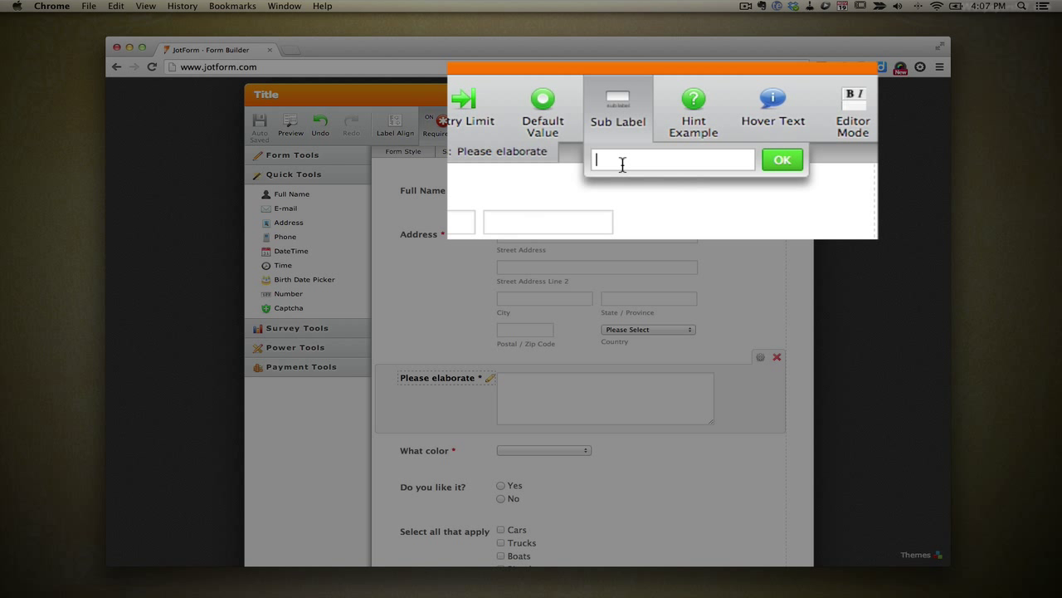
text(How much did you liek)
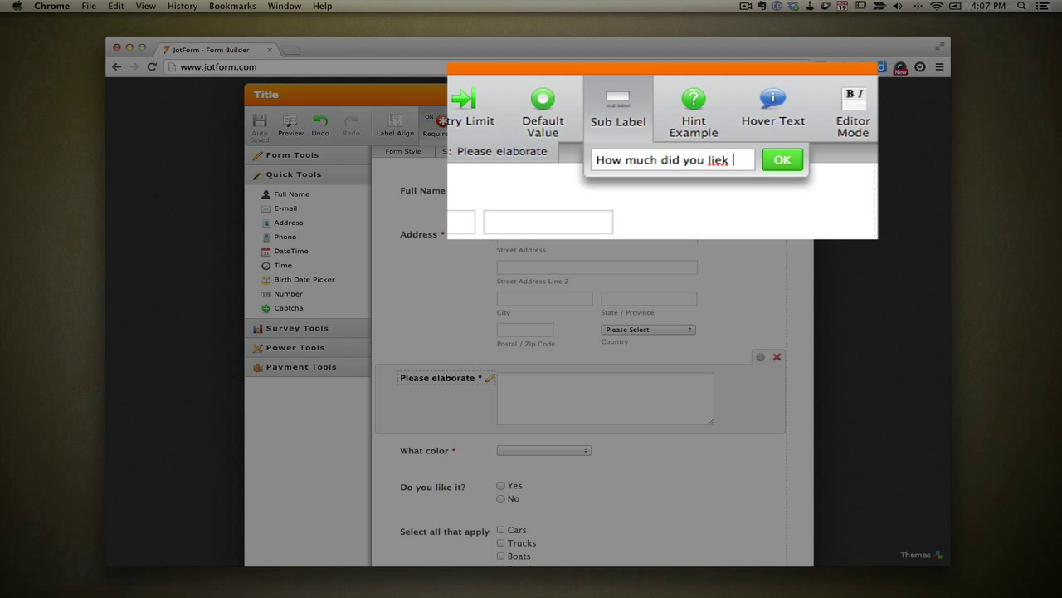
key(BackSpace)
key(BackSpace)
key(BackSpace)
key(BackSpace)
key(BackSpace)
text(ke it?)
key(Return)
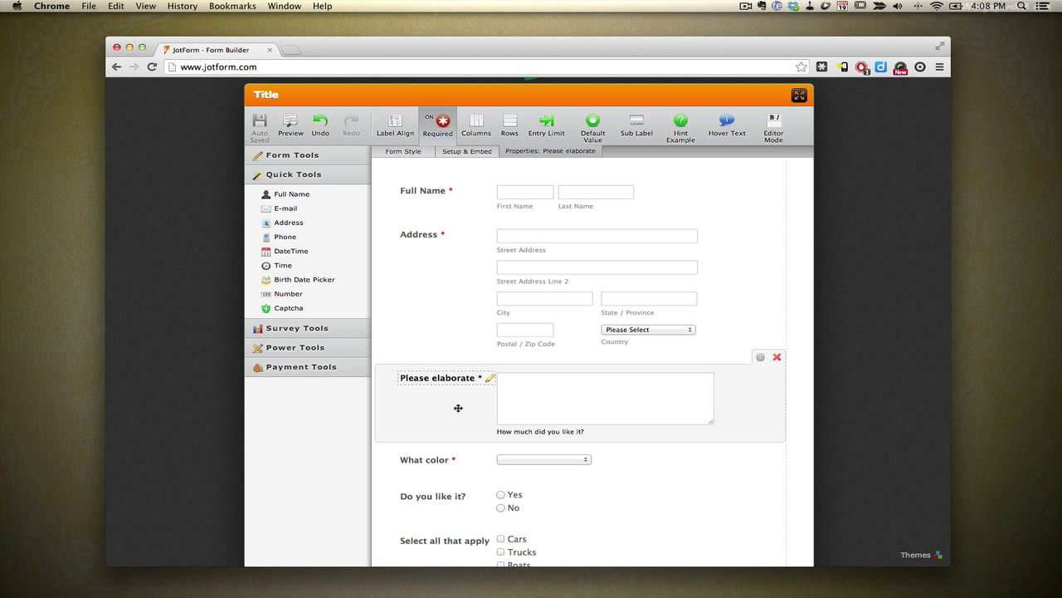
Change the submit button's text to 'Finish'
scroll(502, 422, down, 5)
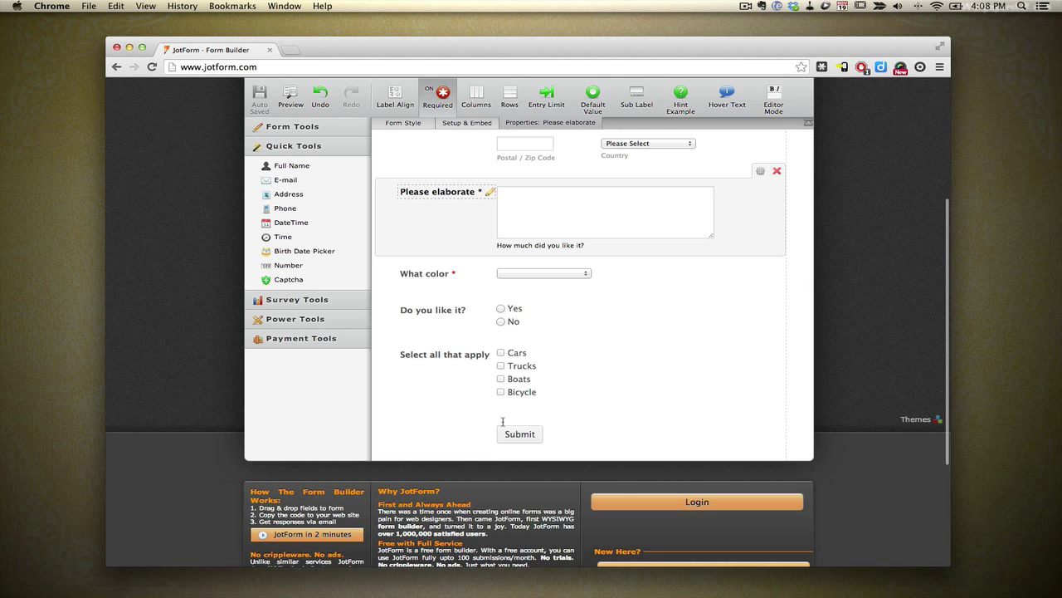
click(602, 434)
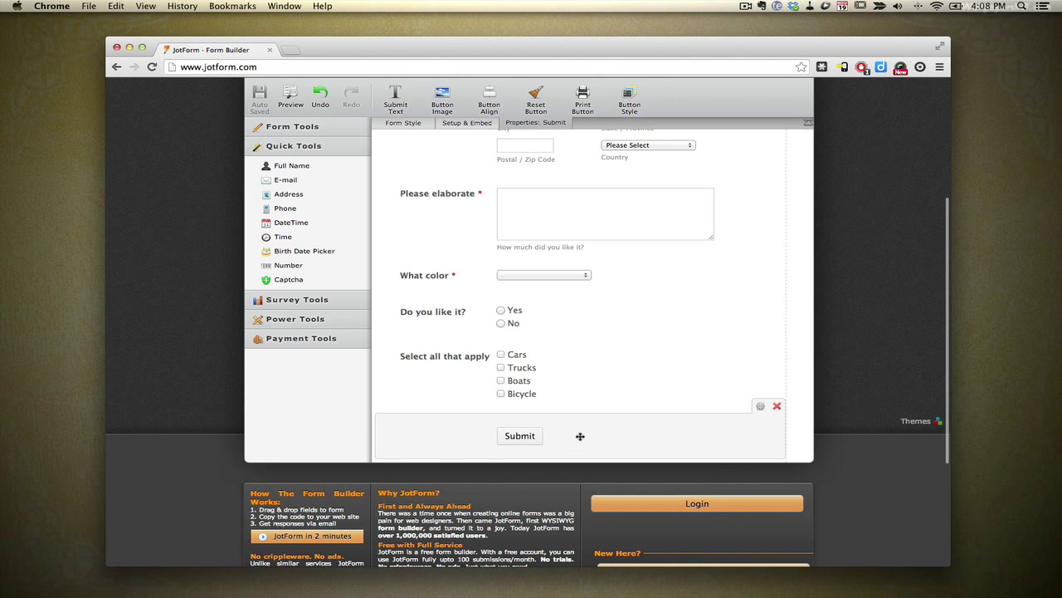
click(396, 98)
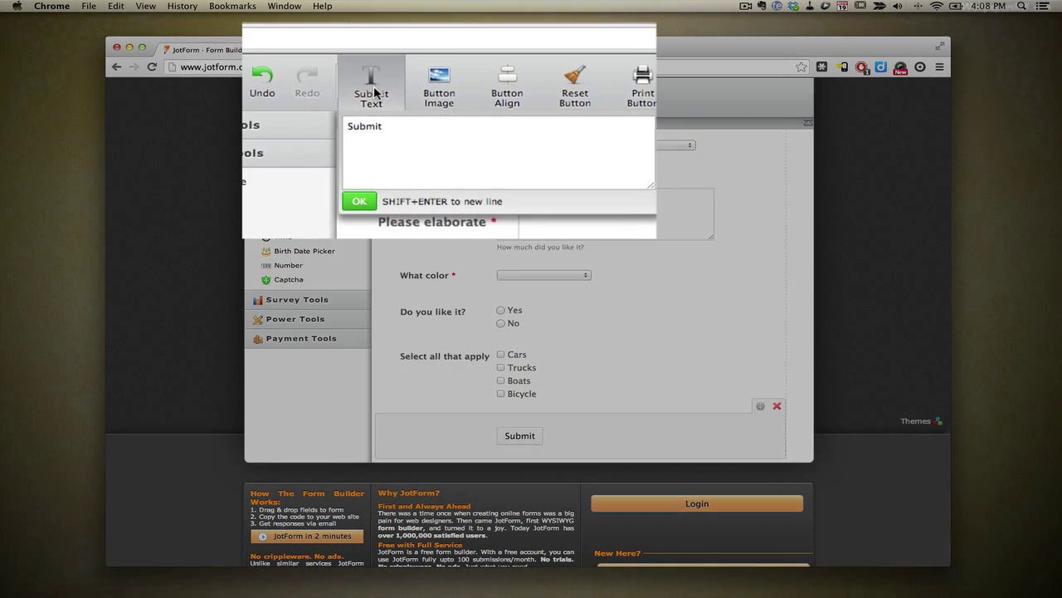
text(Finish)
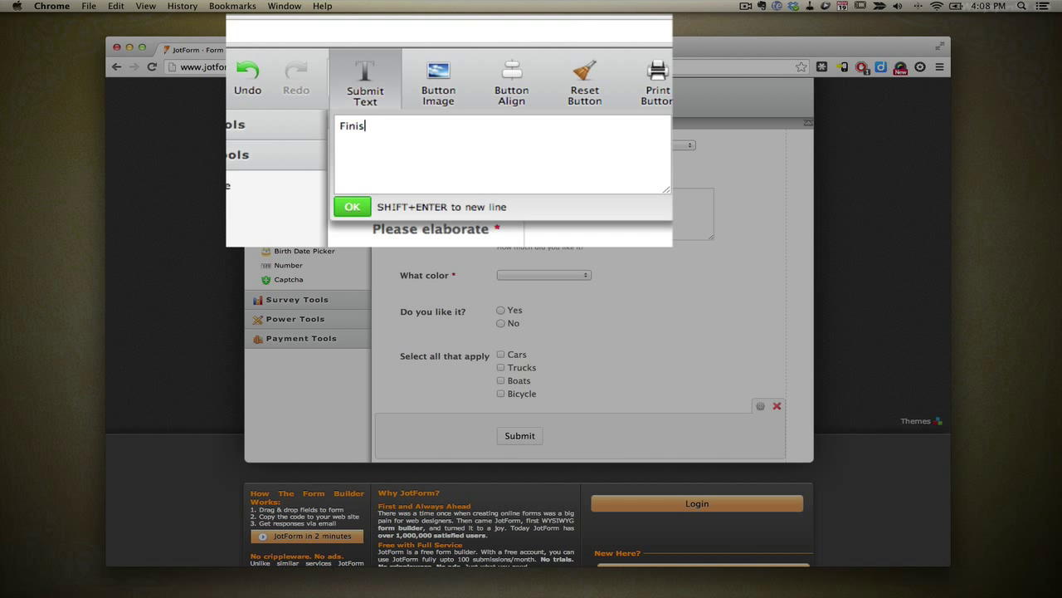
key(Return)
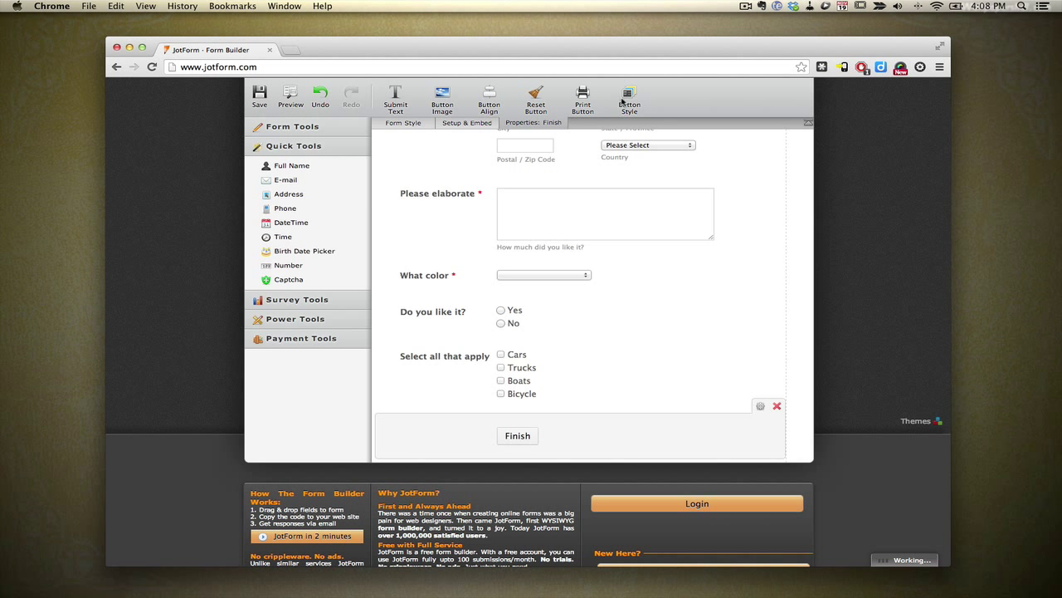
Apply the blue gallery style to the Finish button, leaving the button image empty
click(627, 100)
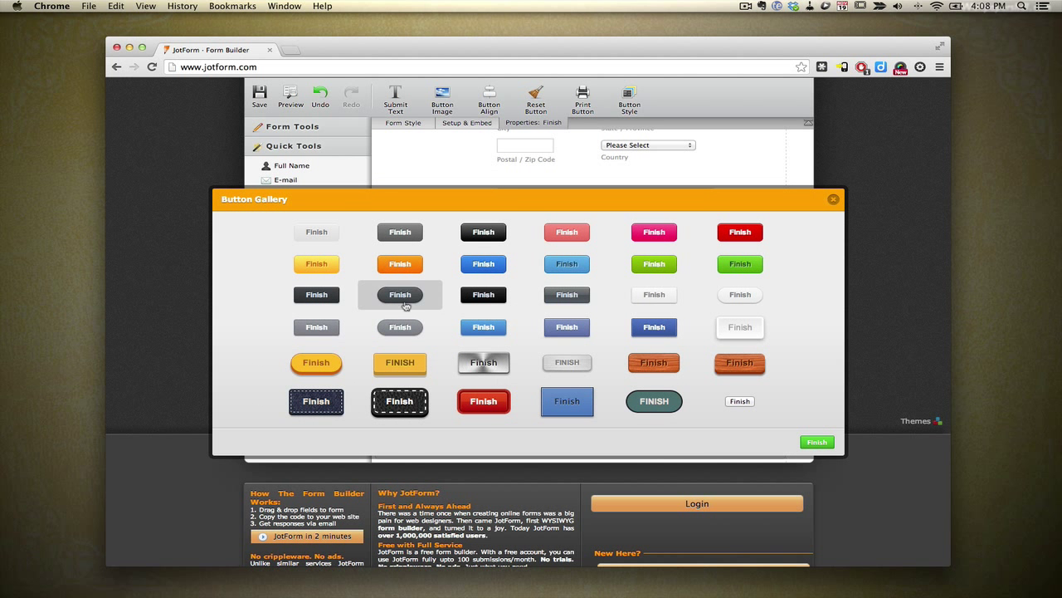
click(461, 330)
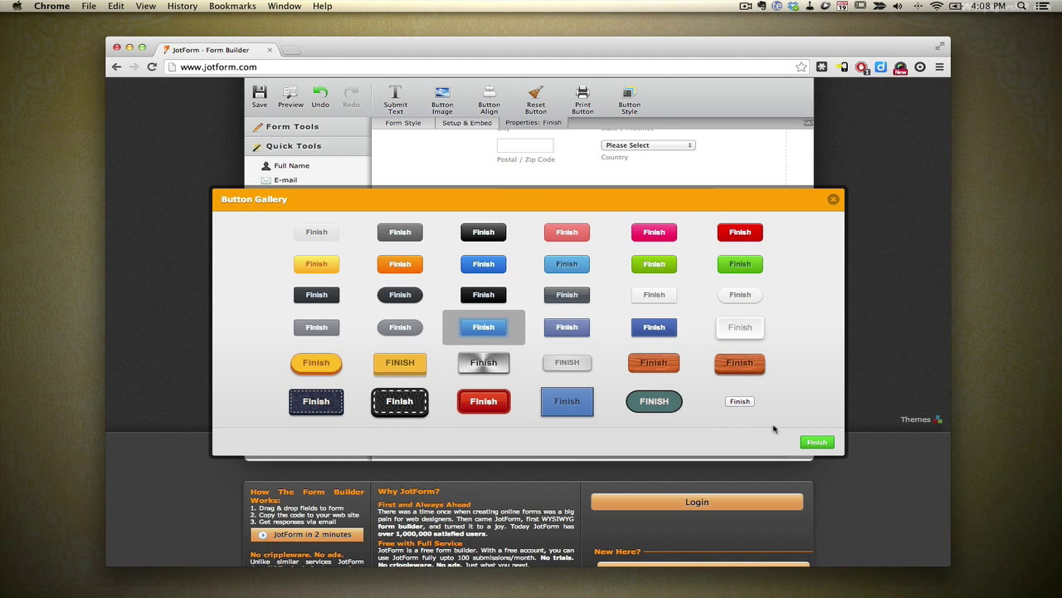
click(817, 442)
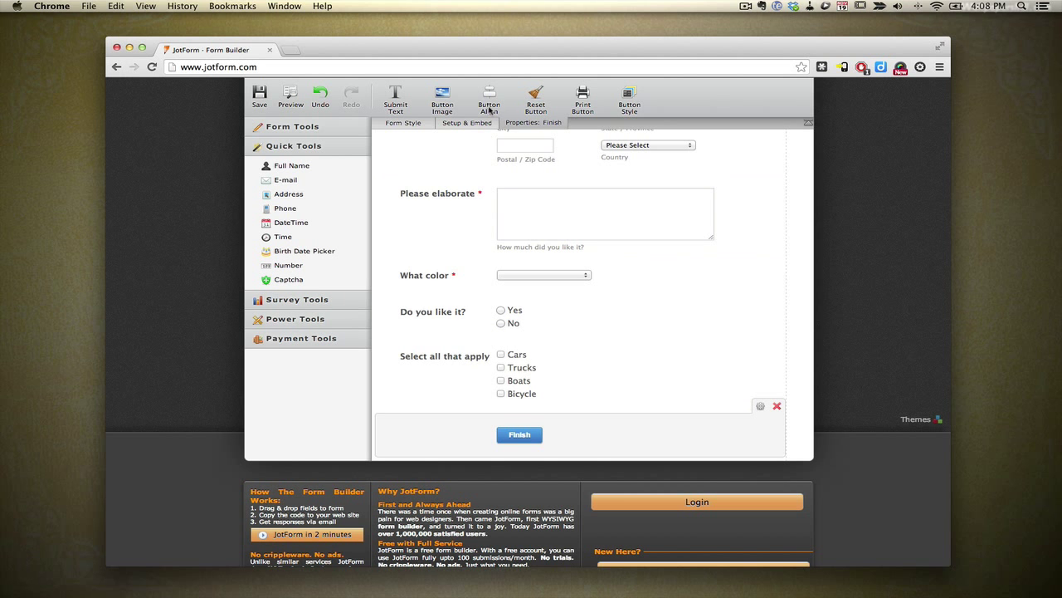
click(444, 98)
click(411, 127)
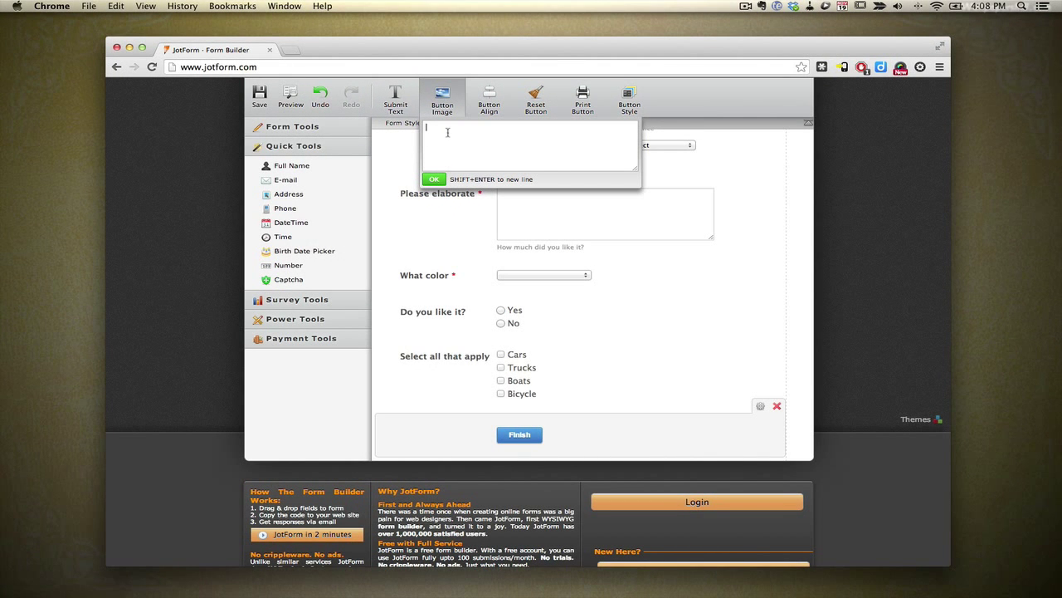
click(581, 306)
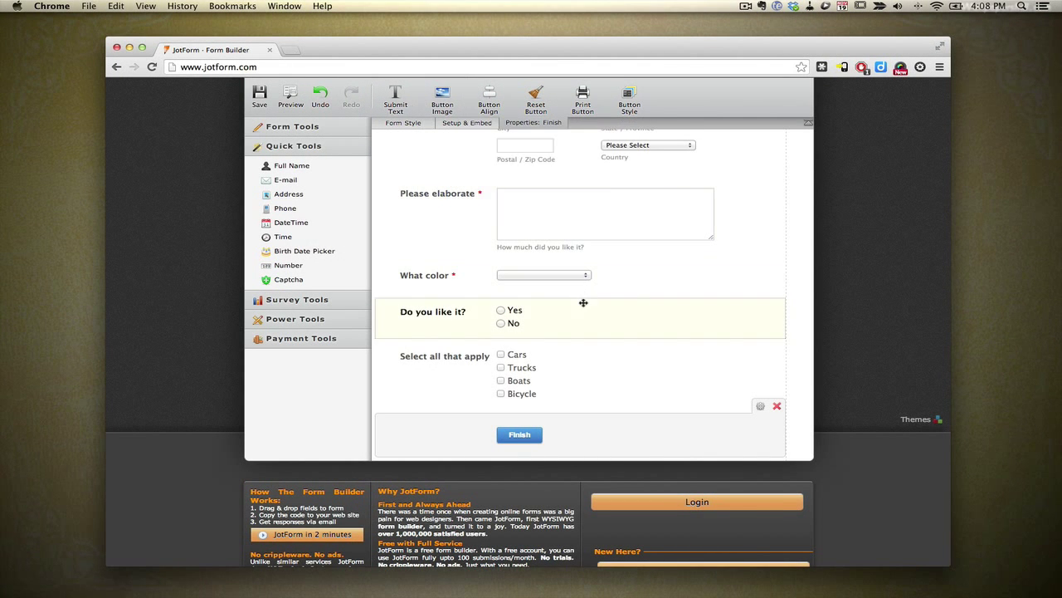
Raise the form font size to 18, then lower it again
scroll(572, 324, down, 2)
scroll(558, 338, up, 6)
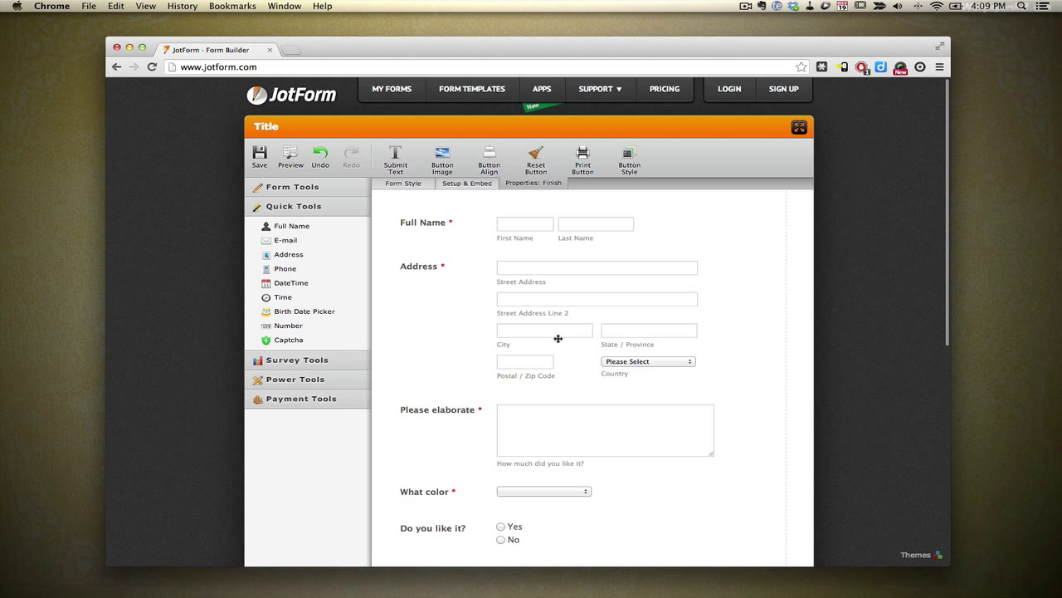
click(404, 185)
click(454, 160)
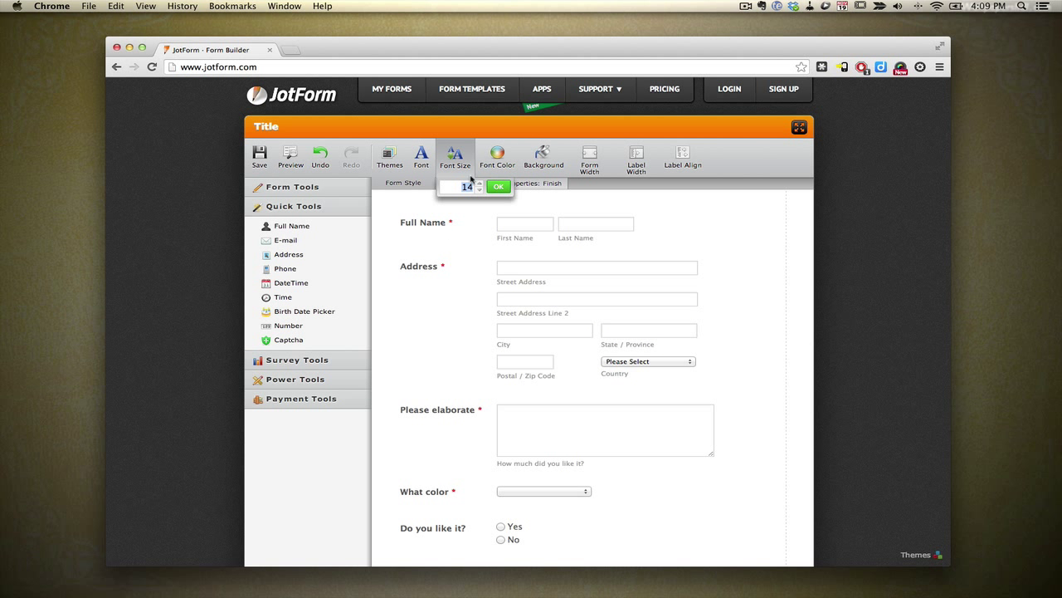
click(479, 184)
click(479, 183)
click(479, 184)
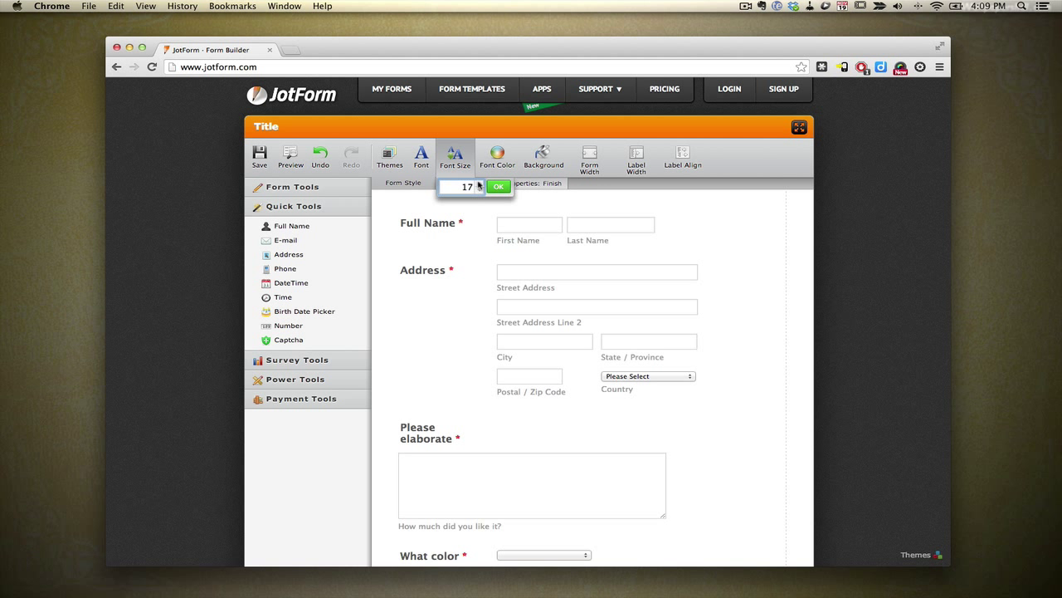
click(478, 183)
click(480, 190)
click(480, 191)
click(480, 190)
click(480, 190)
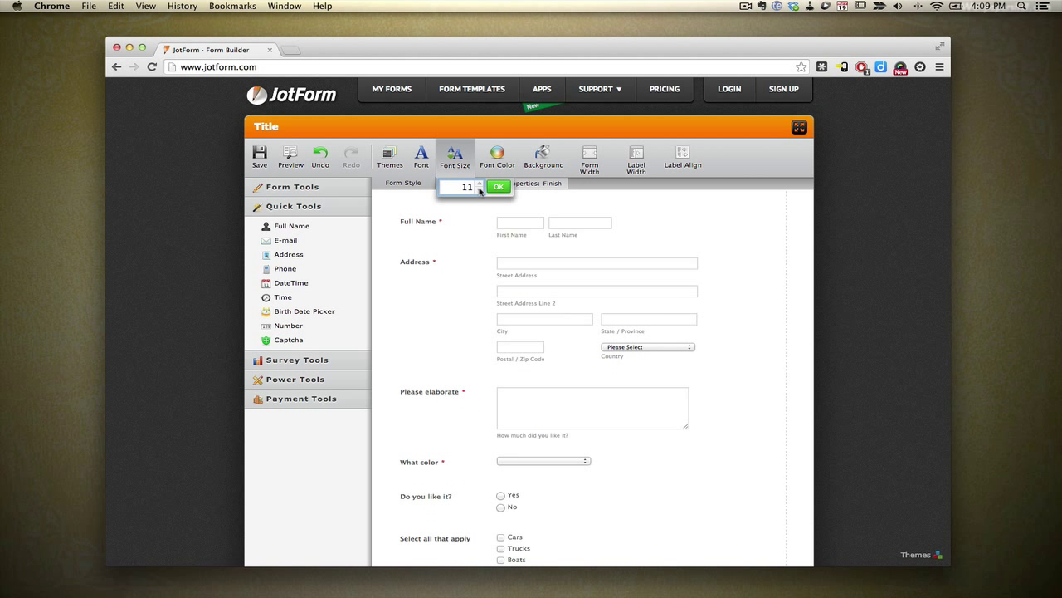
click(454, 162)
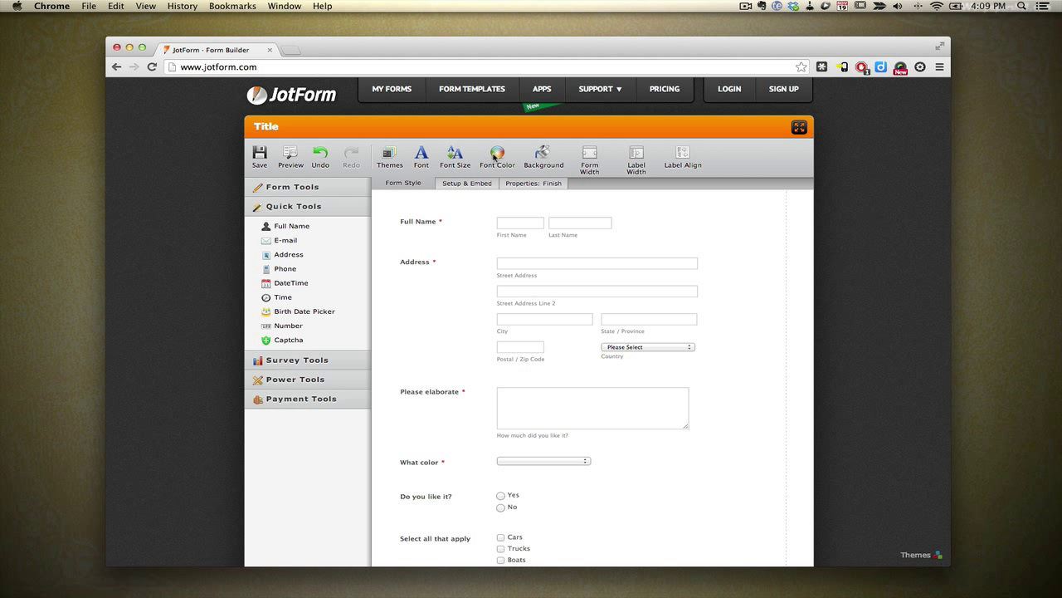
Check the font colour and keep the white background colour
click(495, 157)
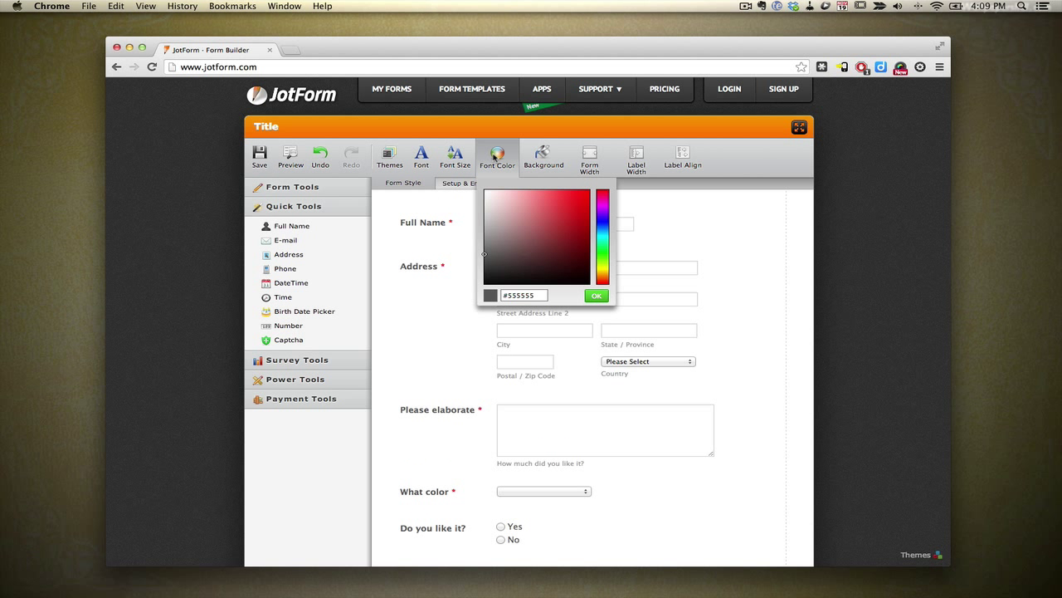
click(548, 152)
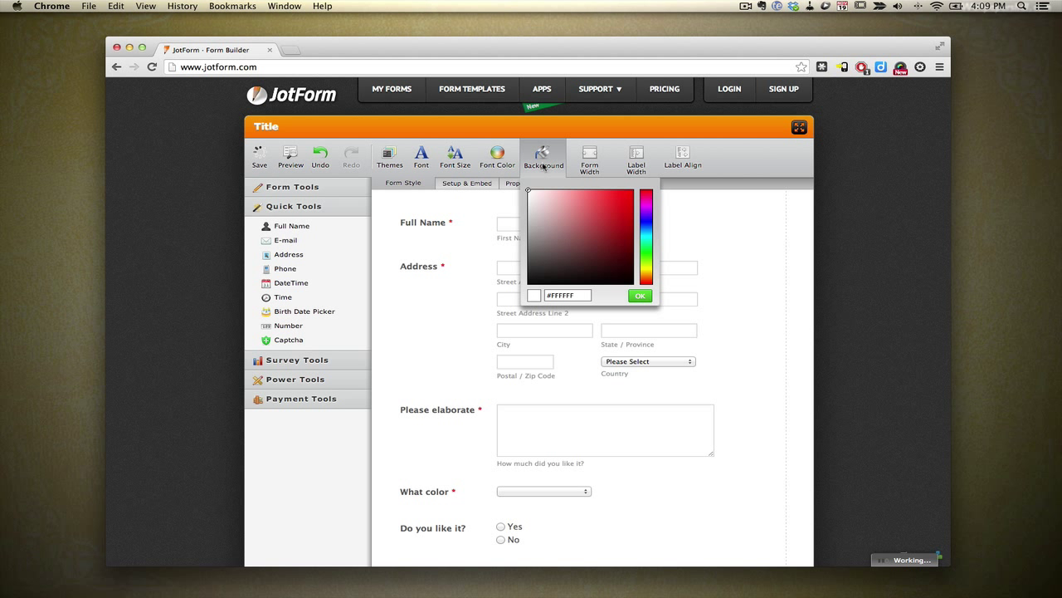
click(640, 295)
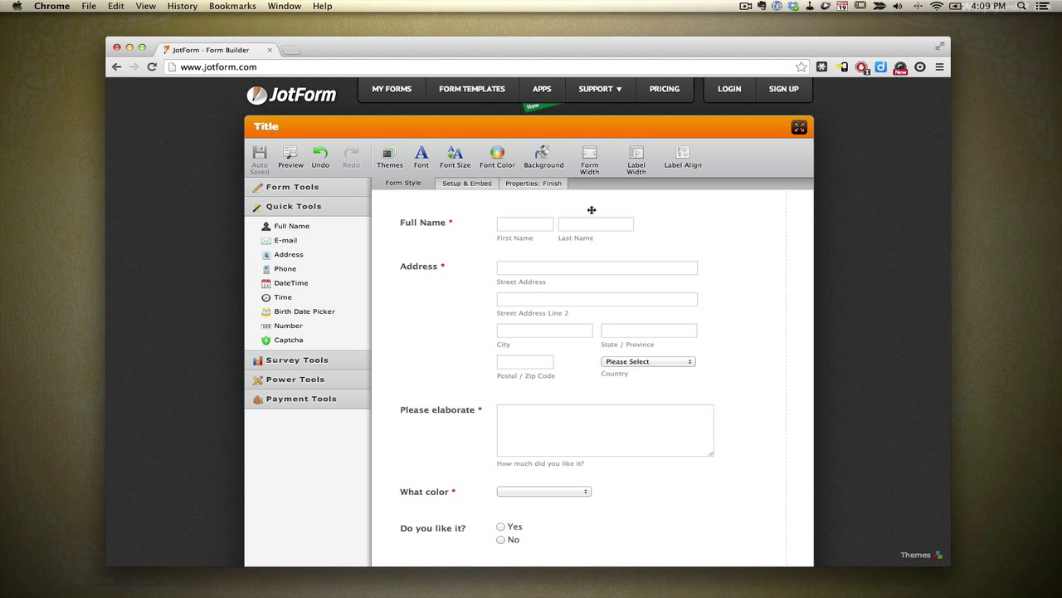
Narrow the label width from 150 to 137 and show the form themes gallery
click(636, 160)
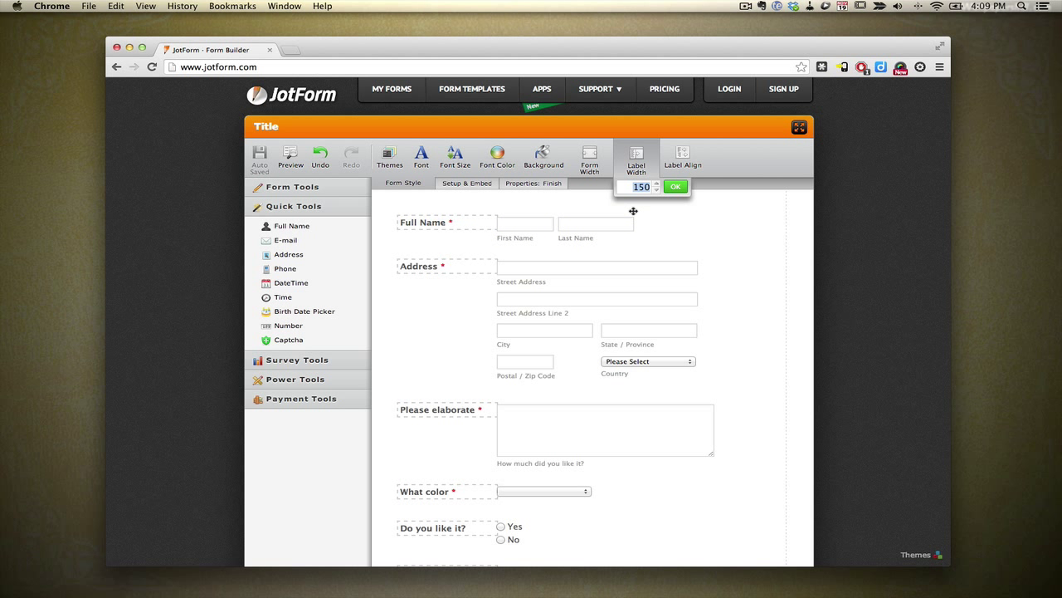
click(656, 190)
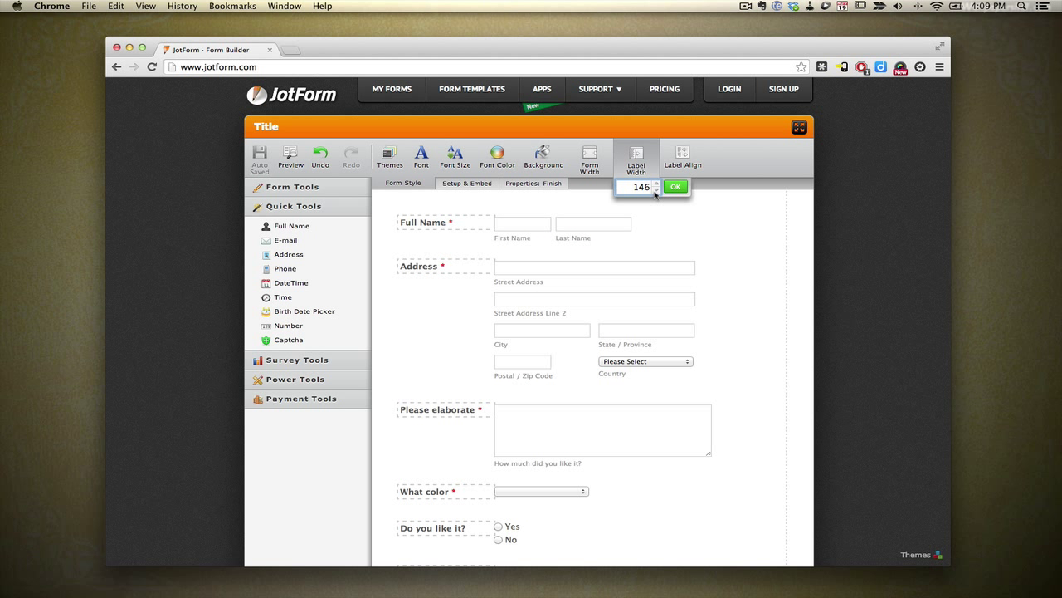
click(656, 190)
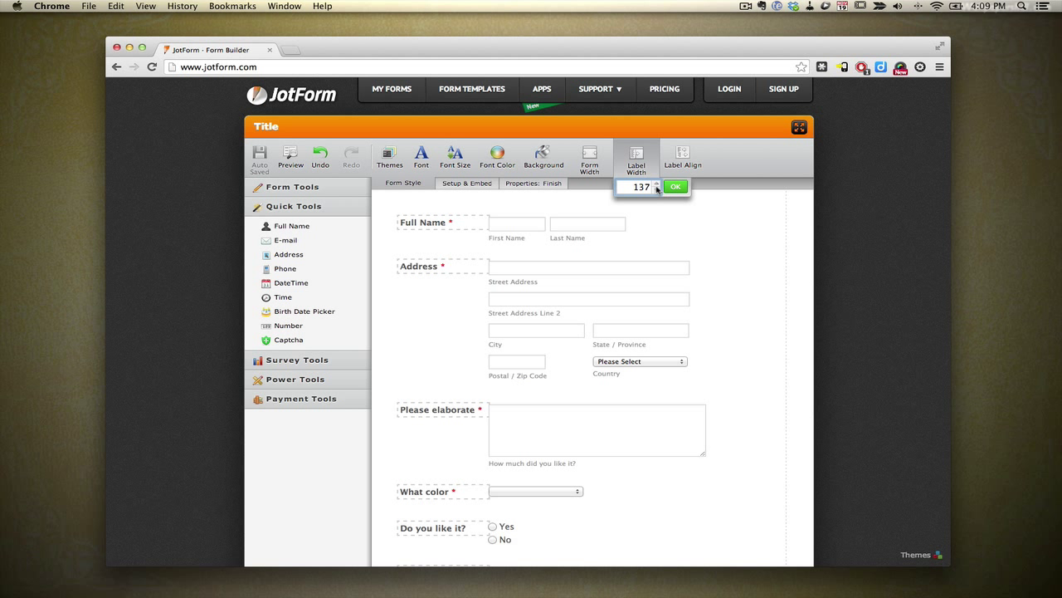
click(676, 186)
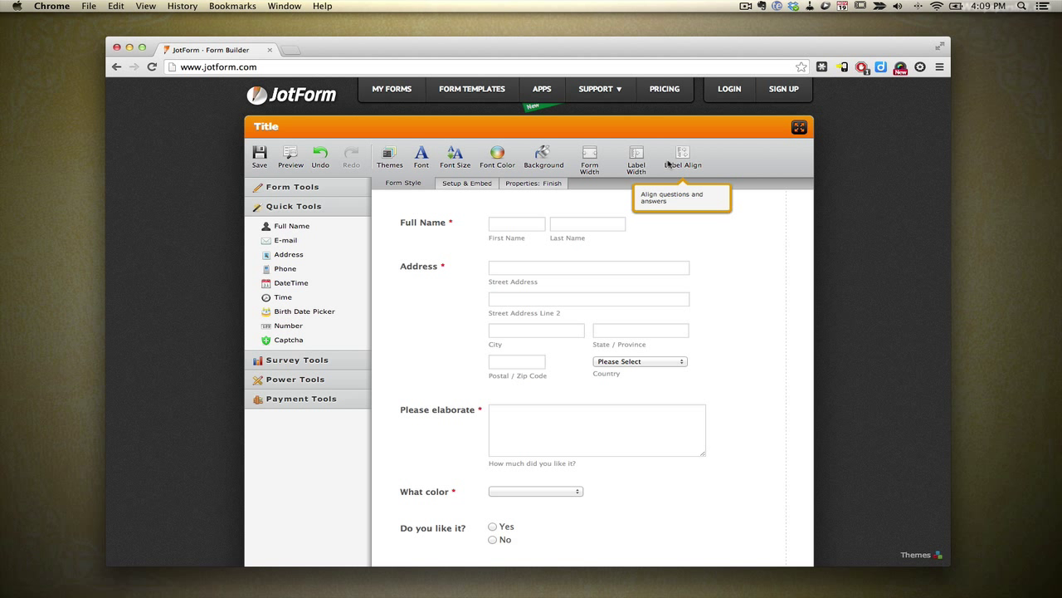
click(392, 155)
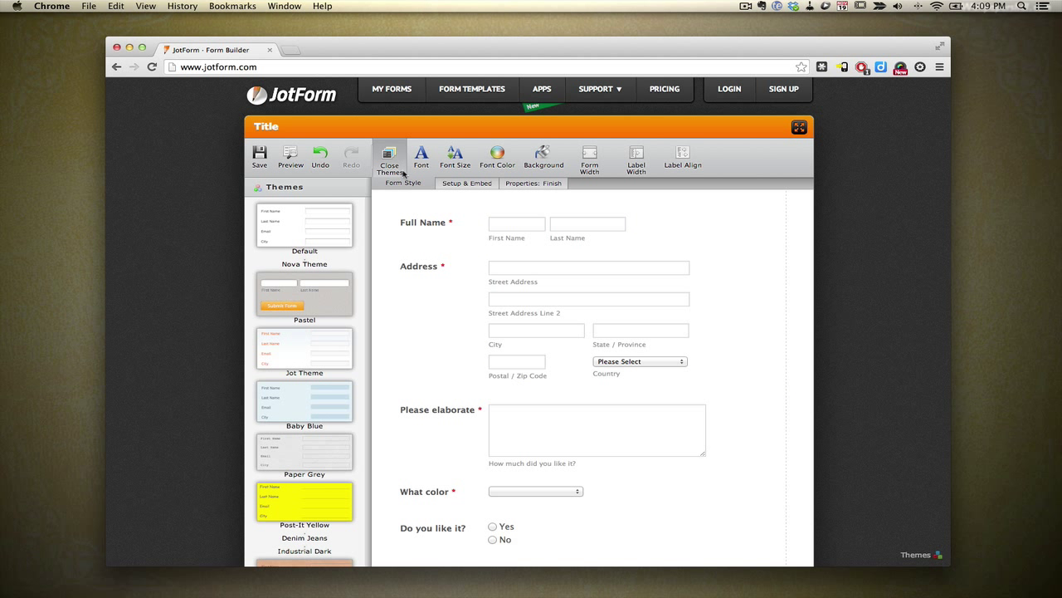
Close the themes list and preview the form without email notifications
click(392, 161)
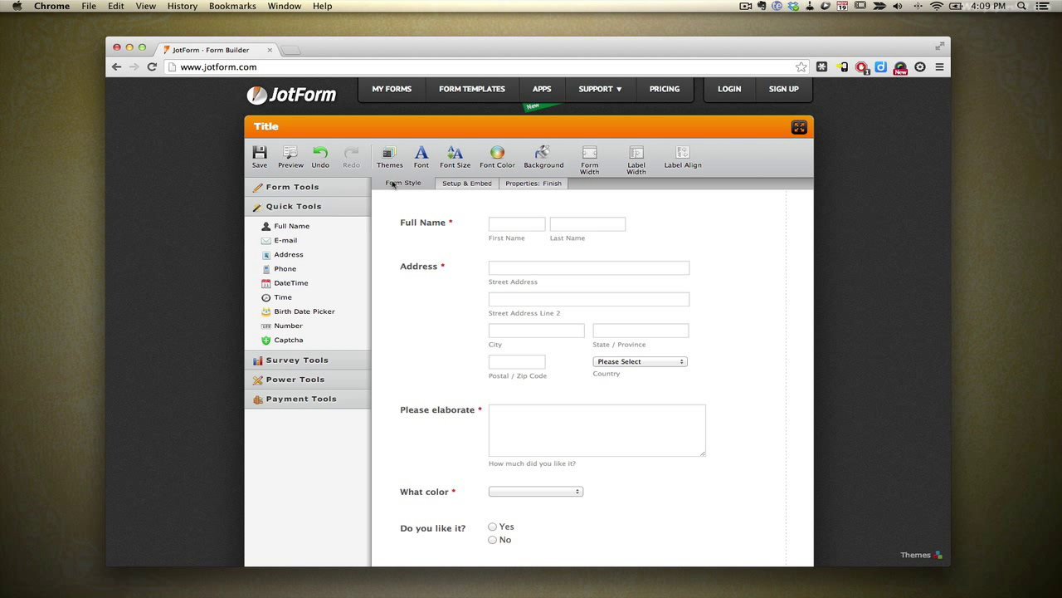
scroll(556, 334, down, 1)
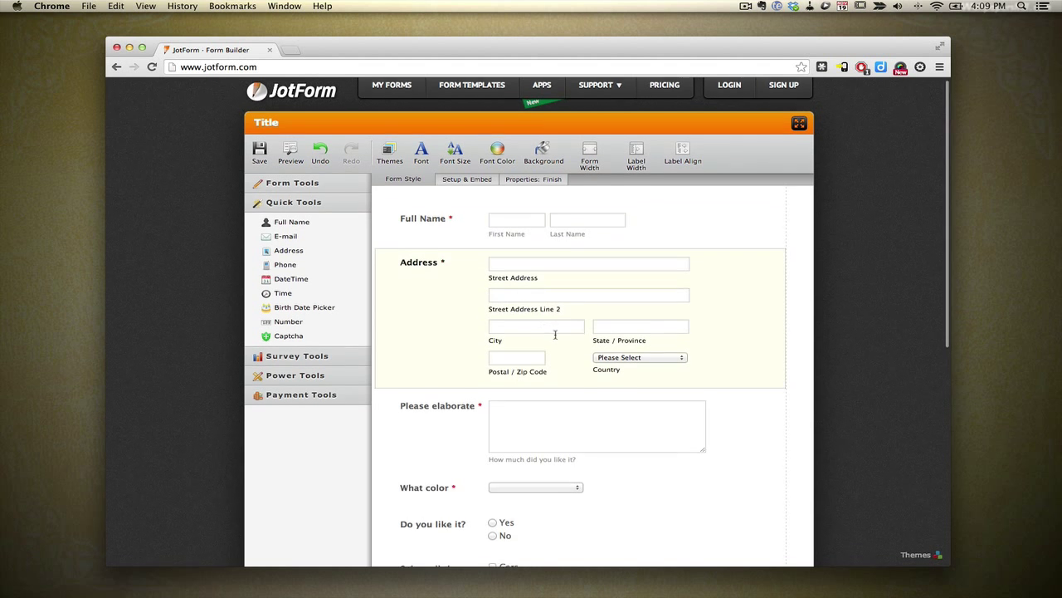
scroll(555, 334, down, 5)
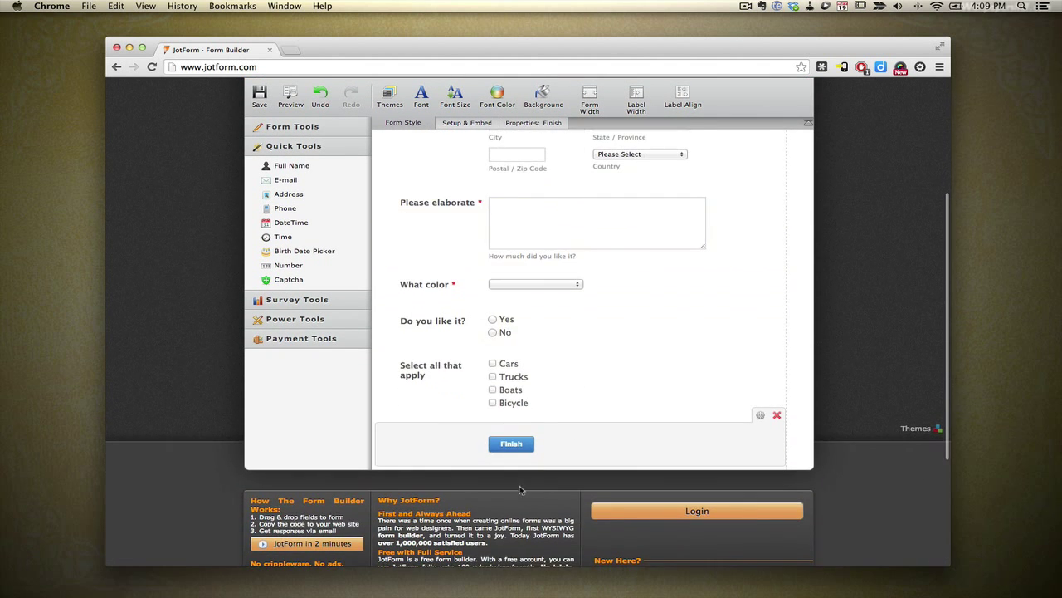
scroll(498, 390, up, 5)
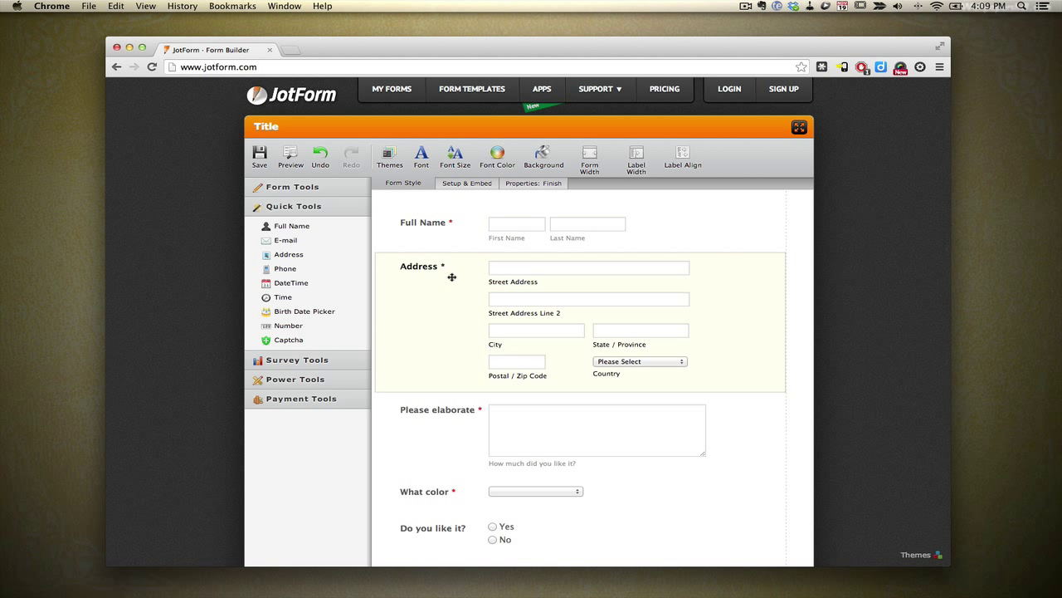
click(289, 156)
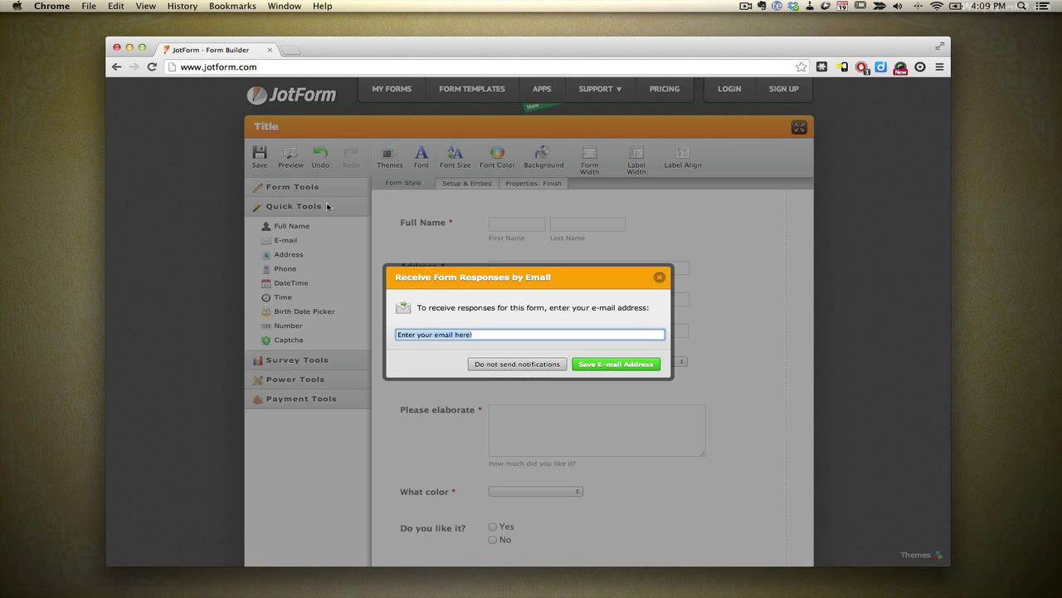
click(503, 365)
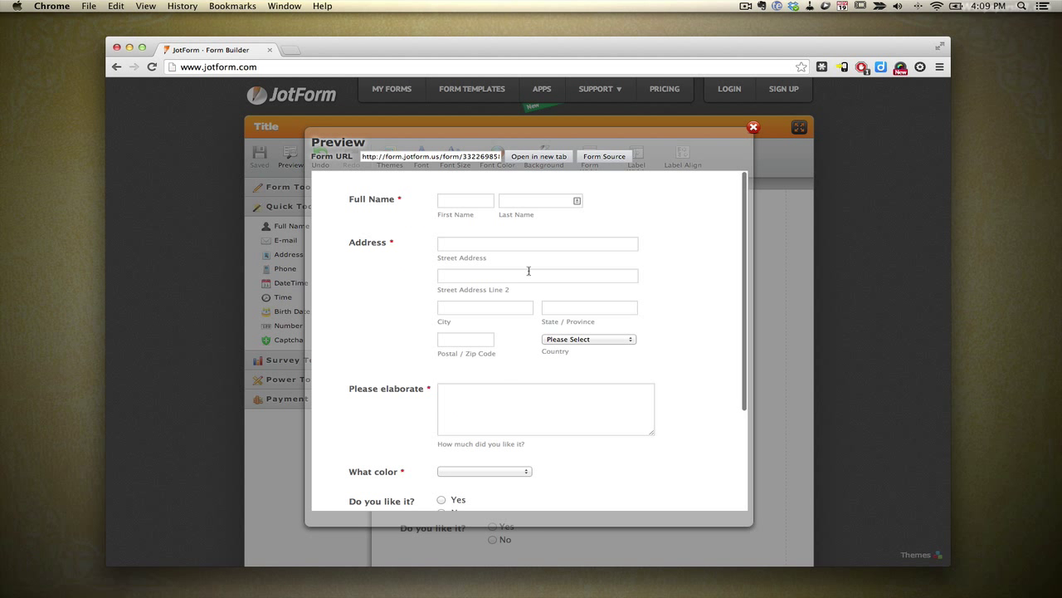
Copy the form's public URL and paste it into a new browser tab
scroll(524, 249, down, 2)
scroll(524, 249, down, 2)
scroll(524, 249, up, 4)
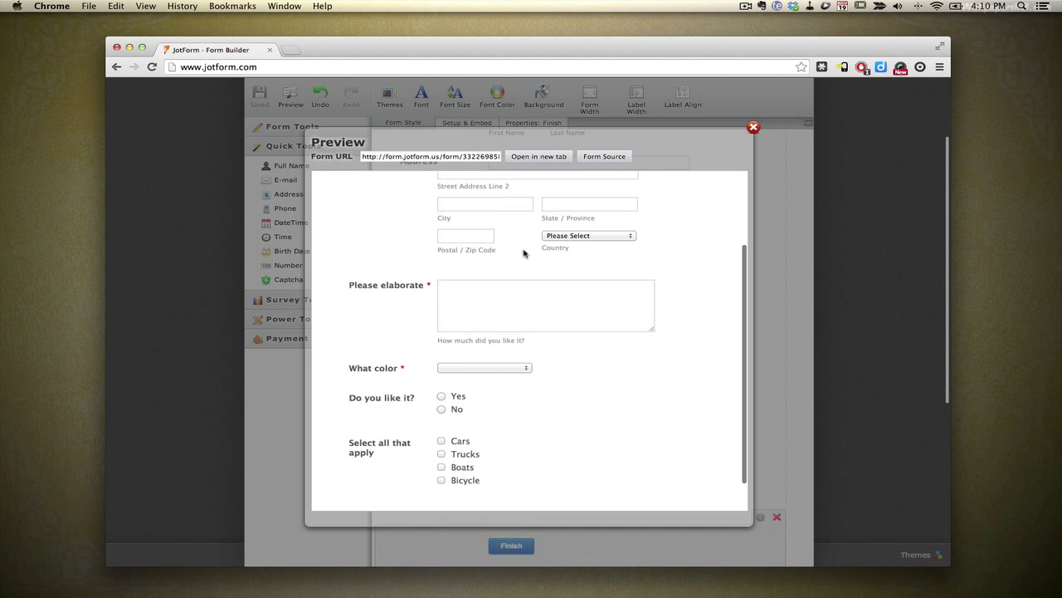
click(470, 162)
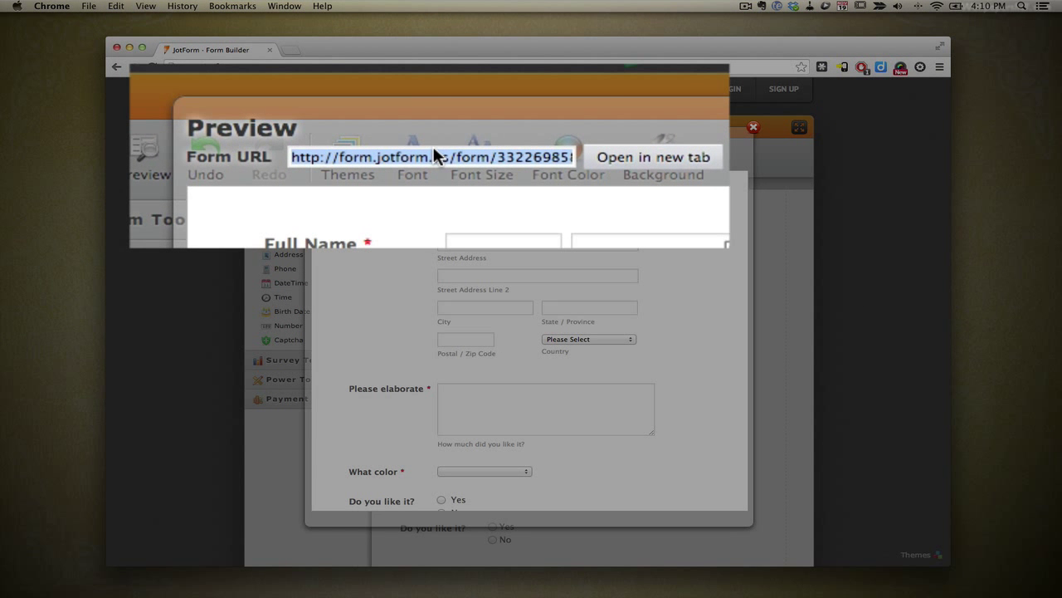
click(296, 53)
key(super+v)
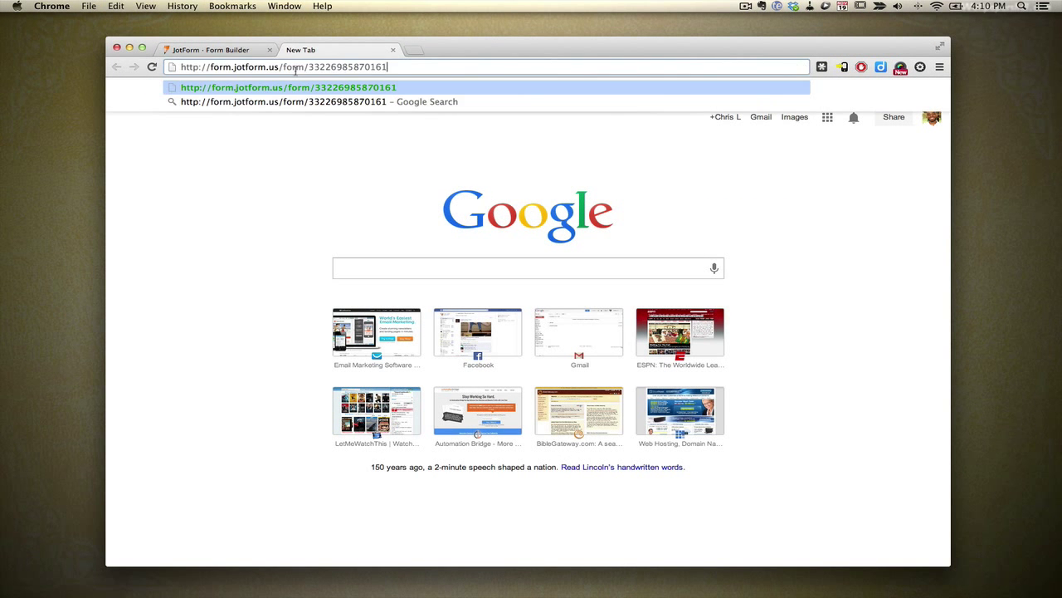